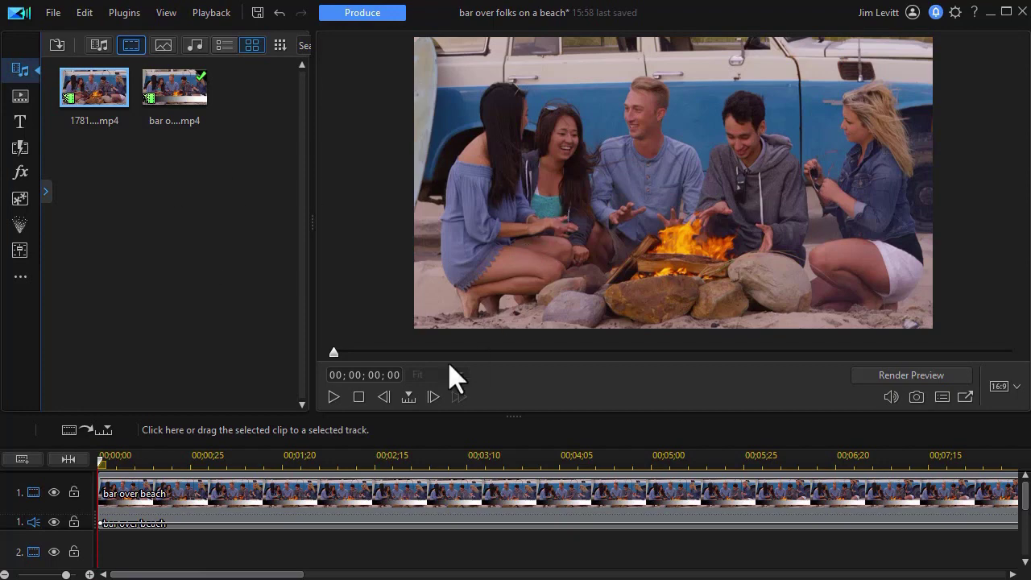
# Preview the beach campfire footage, then select the 'bar over beach' clip on the timeline.
pyautogui.click(334, 396)
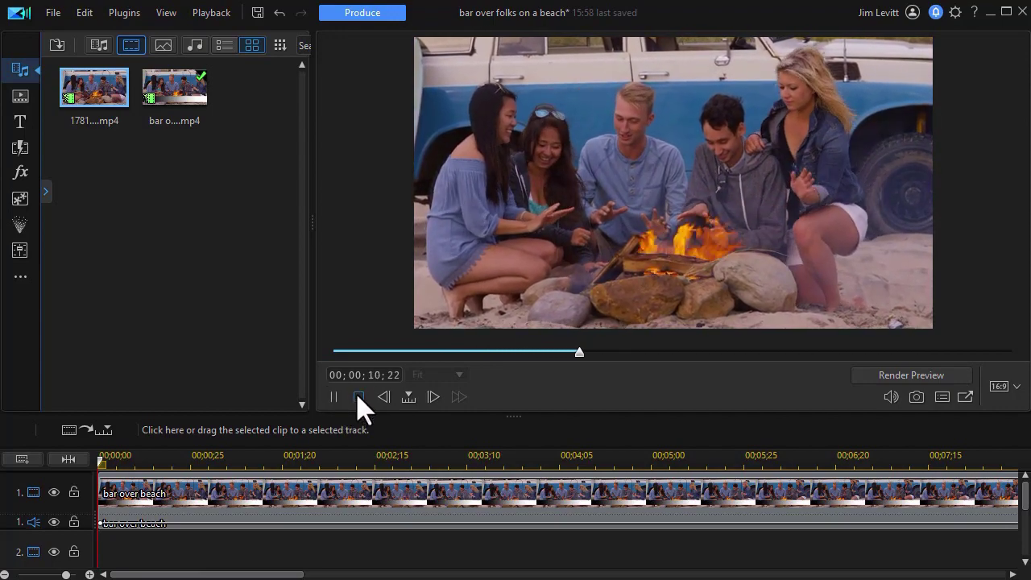
pyautogui.click(358, 397)
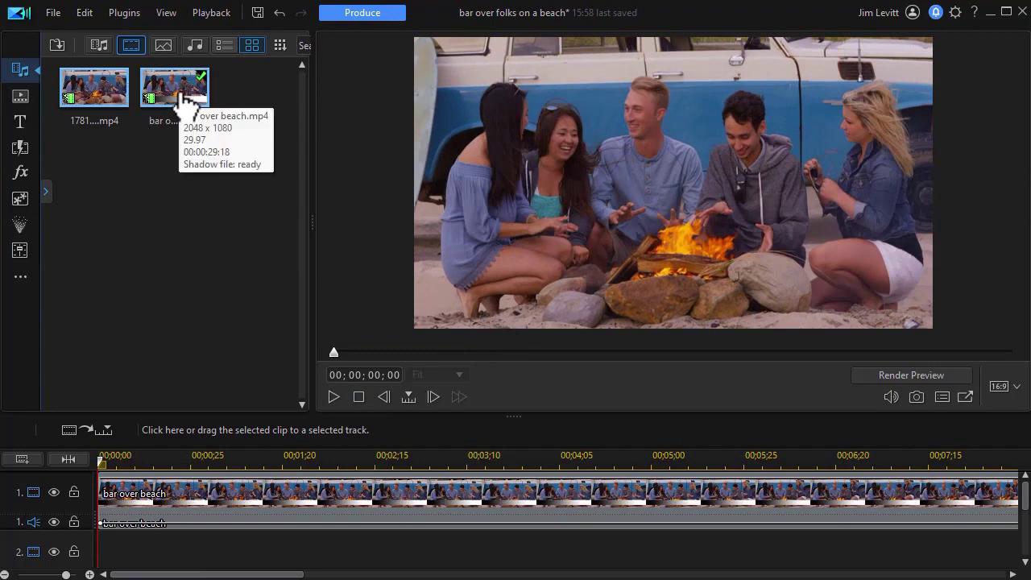
pyautogui.click(286, 490)
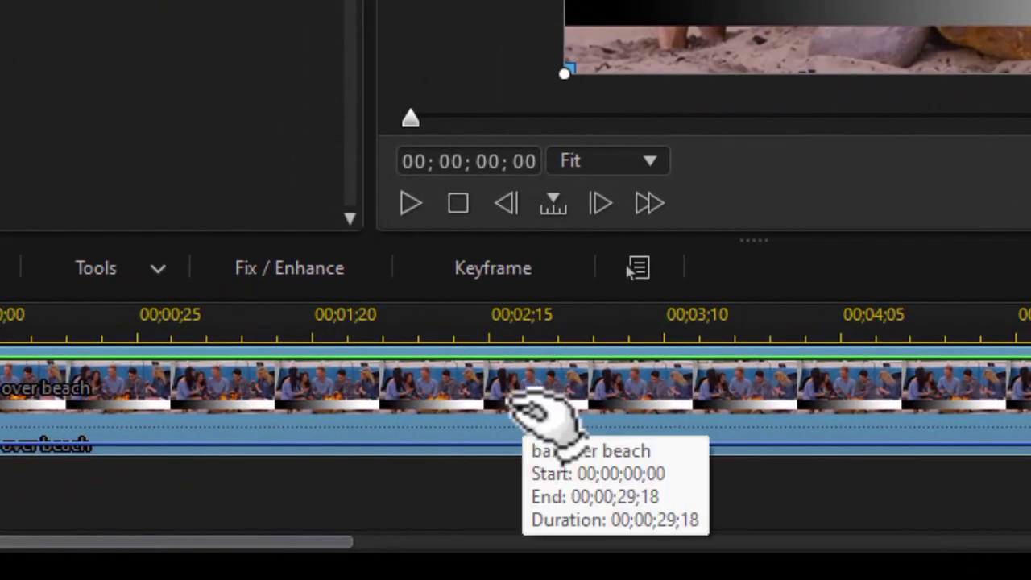
# Open the Fix / Enhance panel for the 'bar over beach' clip.
pyautogui.click(339, 272)
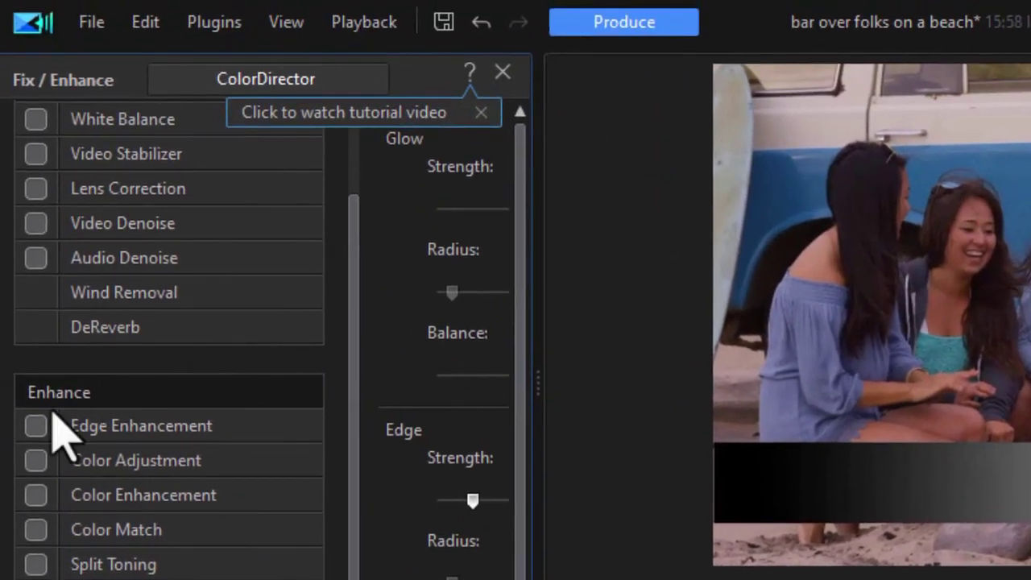
# Enable Split Toning and widen the settings panel, keeping the video preview beside it.
pyautogui.click(35, 565)
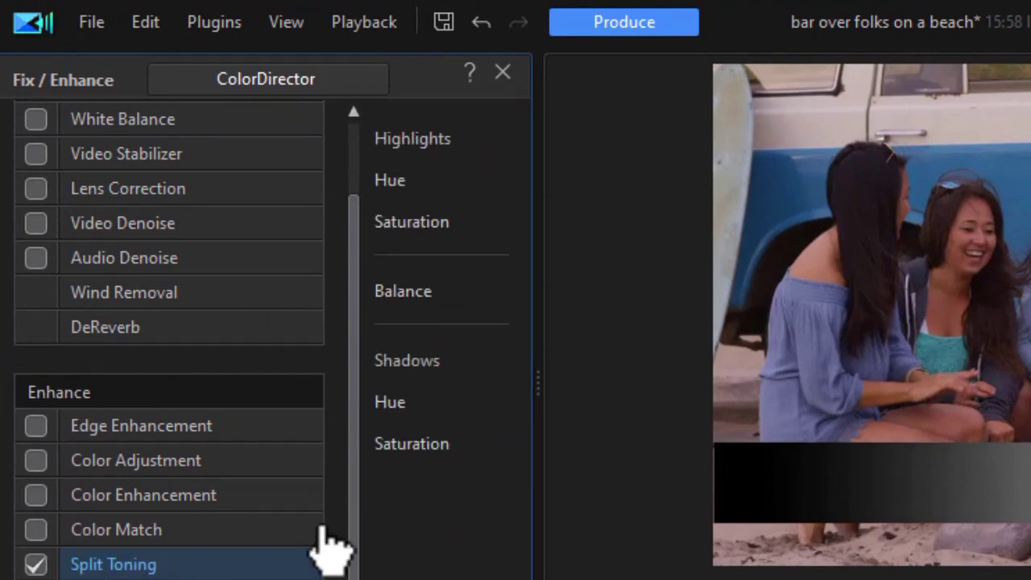
pyautogui.moveTo(539, 379); pyautogui.dragTo(1015, 417)
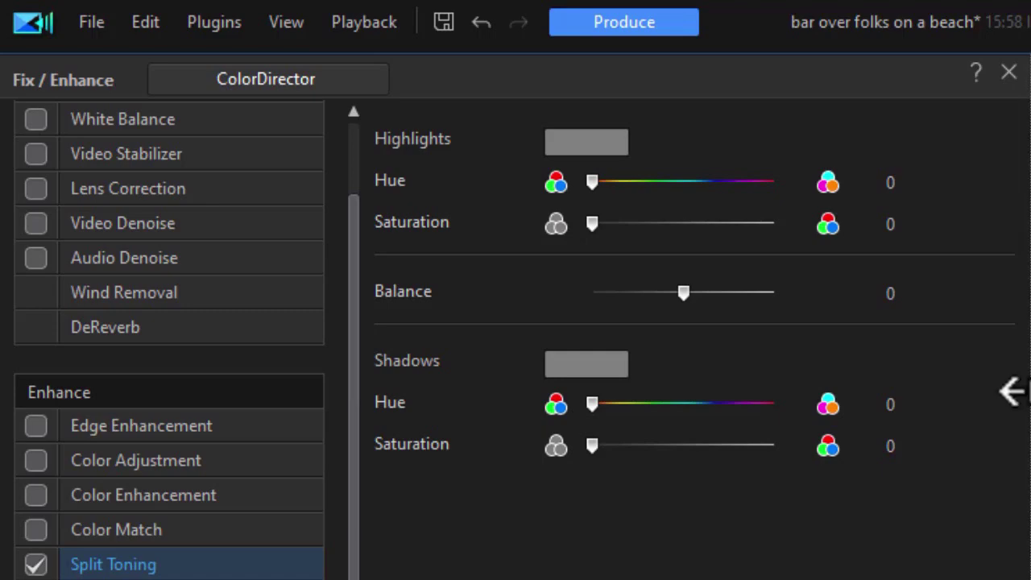
pyautogui.moveTo(1020, 386); pyautogui.dragTo(948, 403)
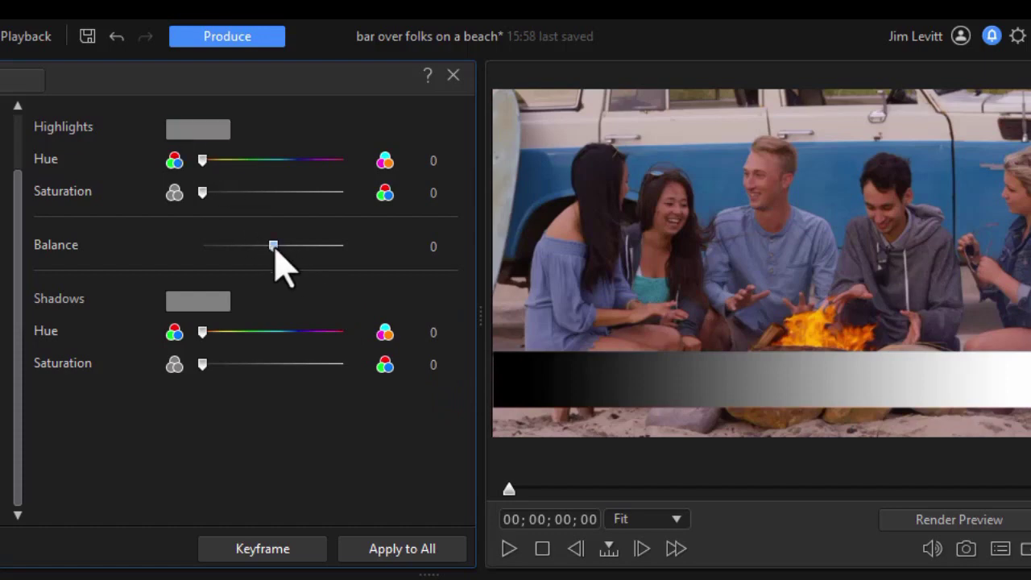
# Try several Split Toning balance values, settling on 100.
pyautogui.moveTo(274, 245); pyautogui.dragTo(378, 259)
pyautogui.moveTo(341, 246); pyautogui.dragTo(174, 256)
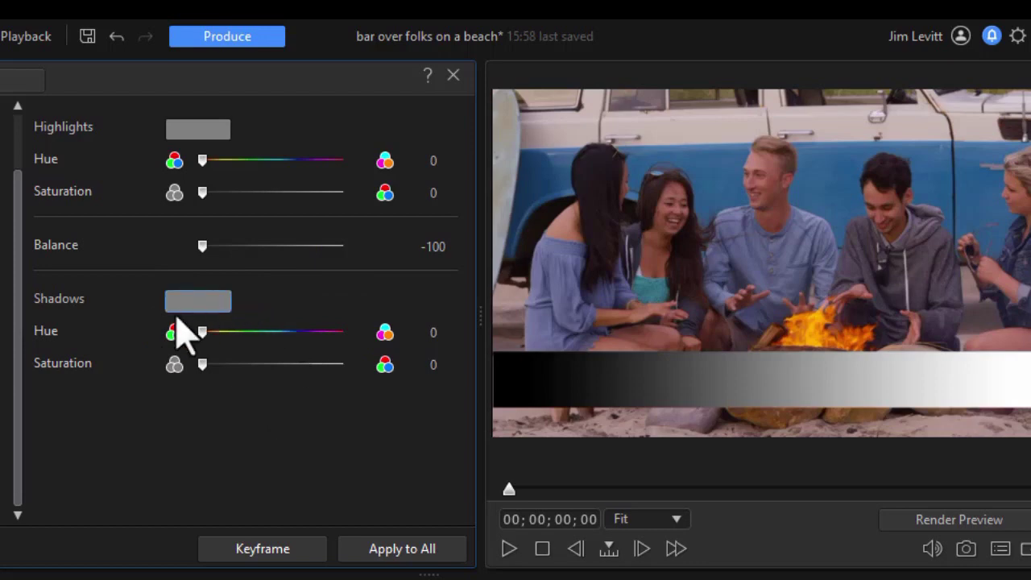
pyautogui.moveTo(202, 247); pyautogui.dragTo(273, 258)
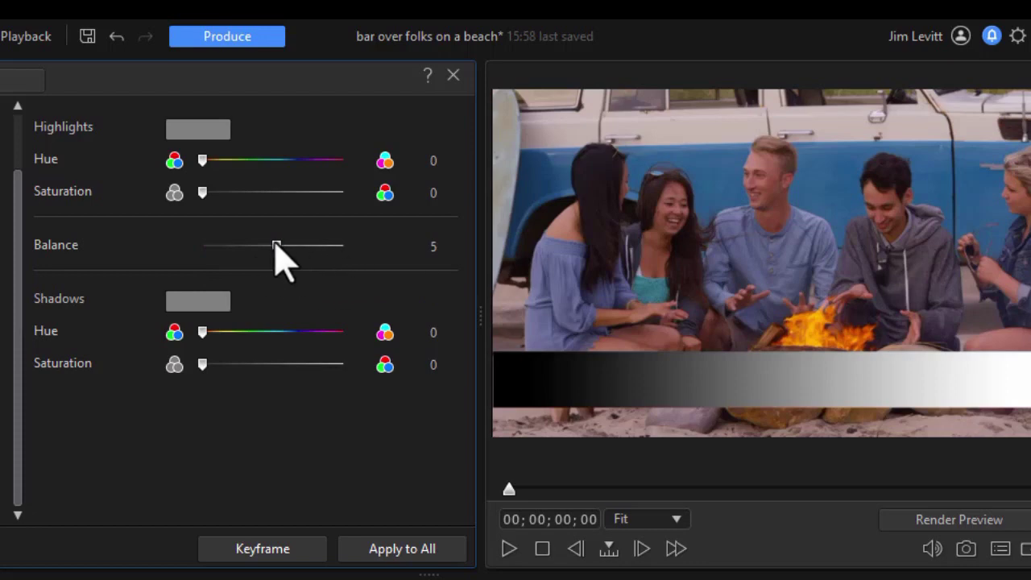
pyautogui.moveTo(276, 246); pyautogui.dragTo(382, 271)
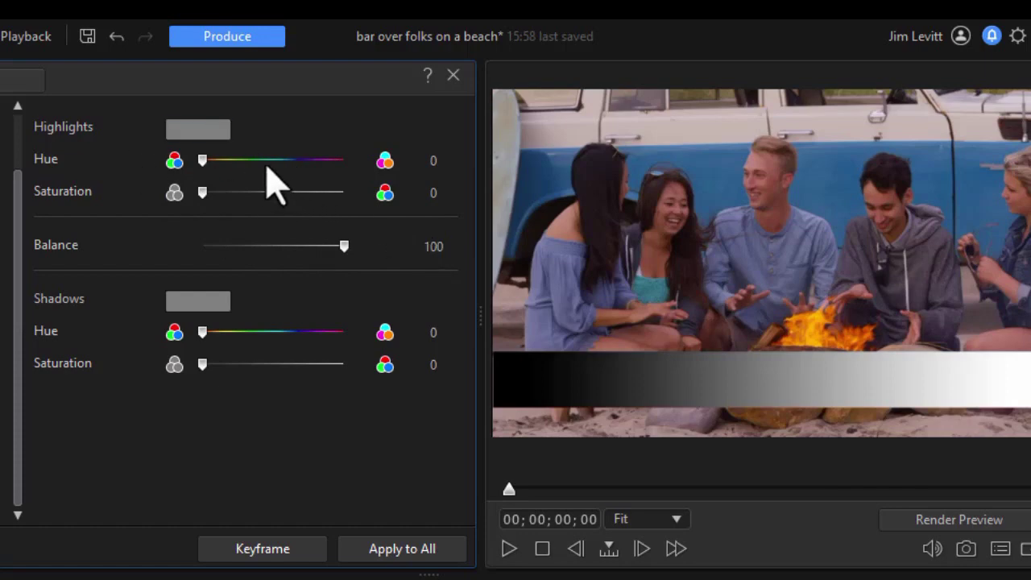
# Set the highlights tint to a reddish-brown at hue 21 and saturation 76.
pyautogui.click(206, 135)
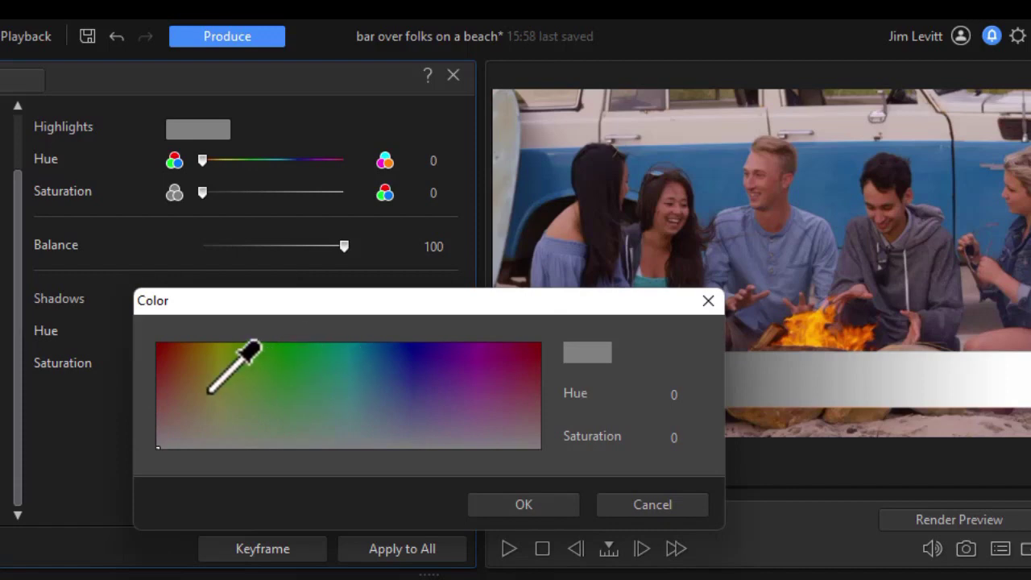
pyautogui.click(195, 365)
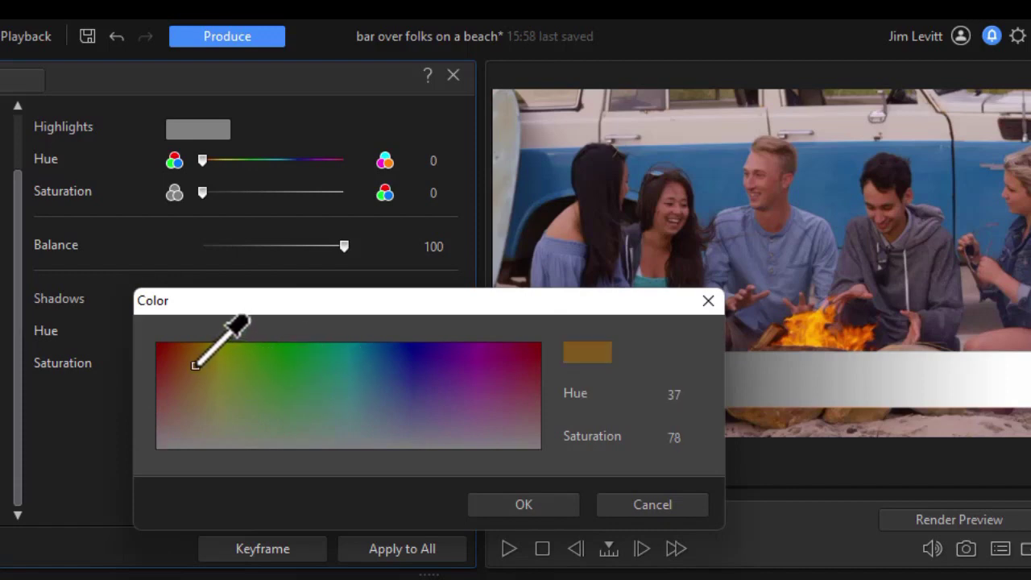
pyautogui.click(178, 370)
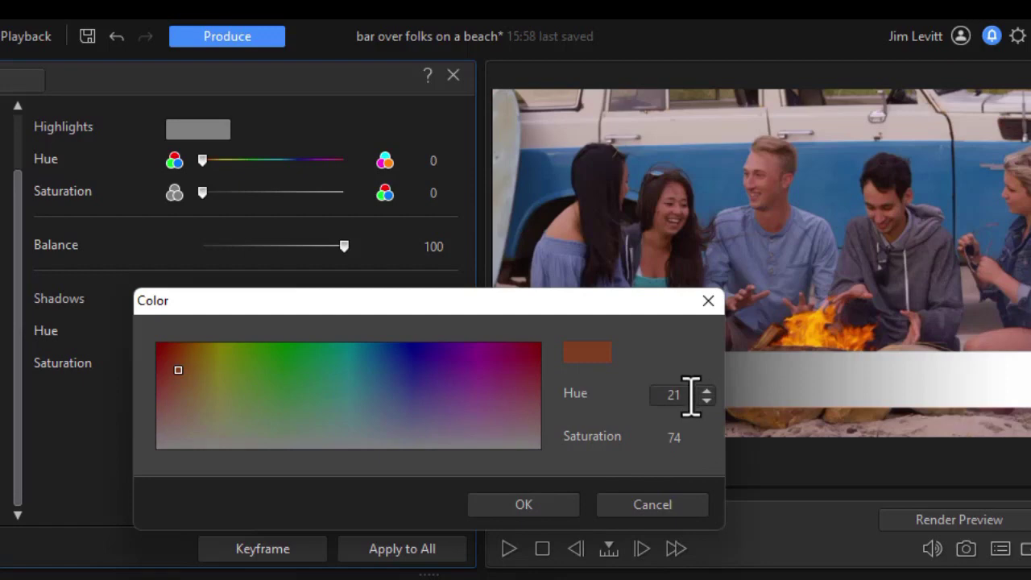
pyautogui.click(707, 391)
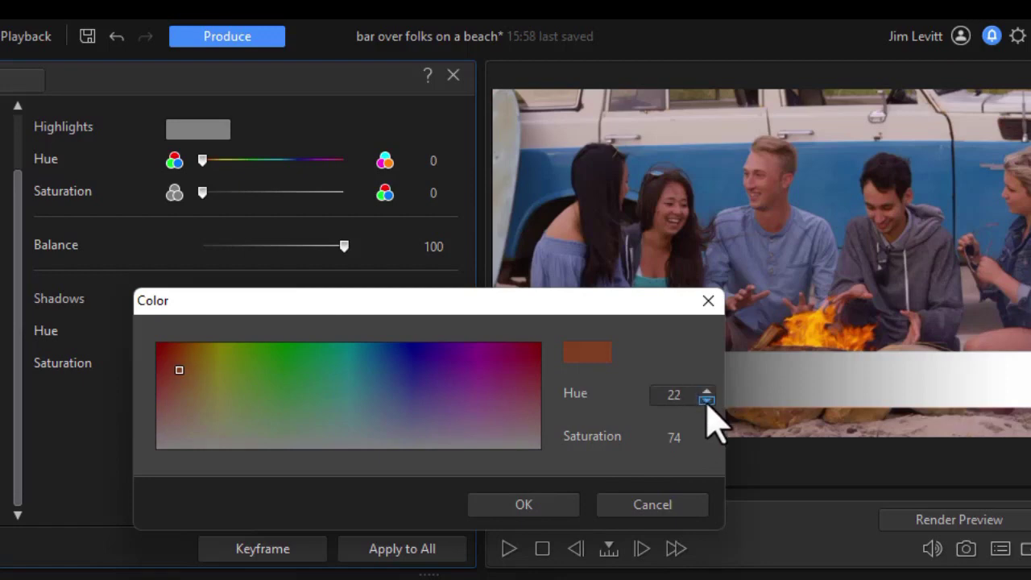
pyautogui.click(707, 401)
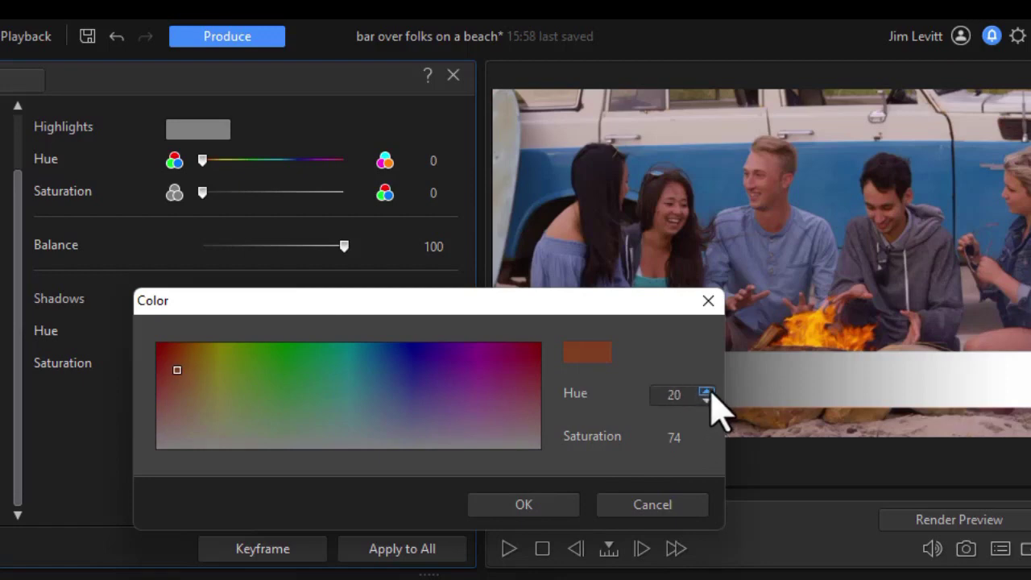
pyautogui.click(707, 391)
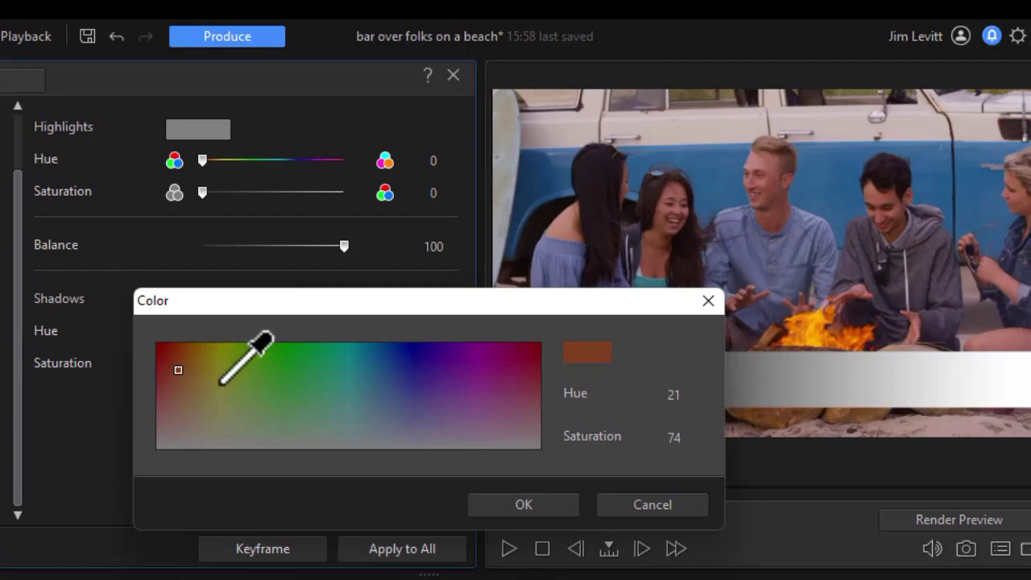
pyautogui.click(706, 435)
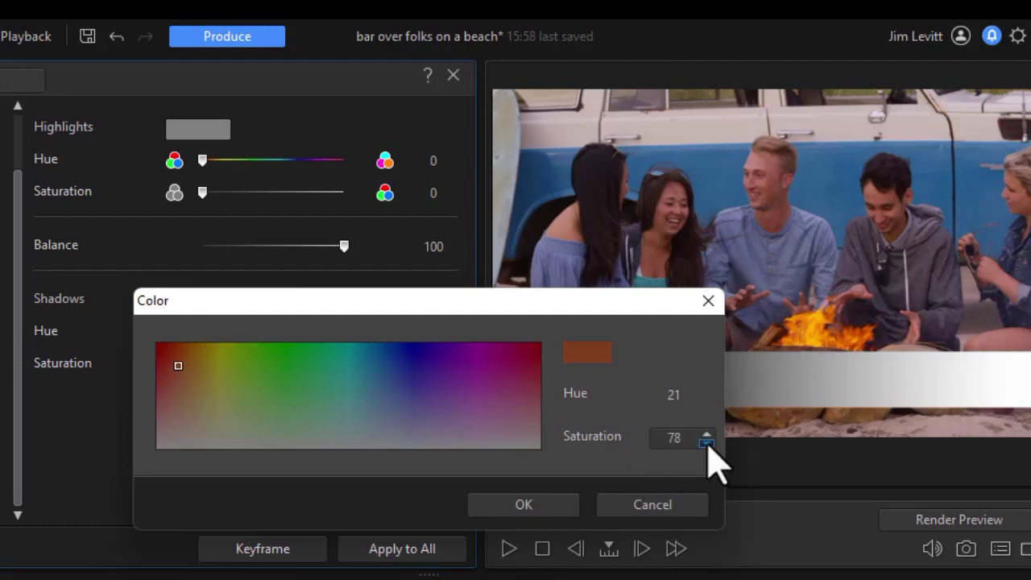
pyautogui.click(706, 442)
pyautogui.click(707, 442)
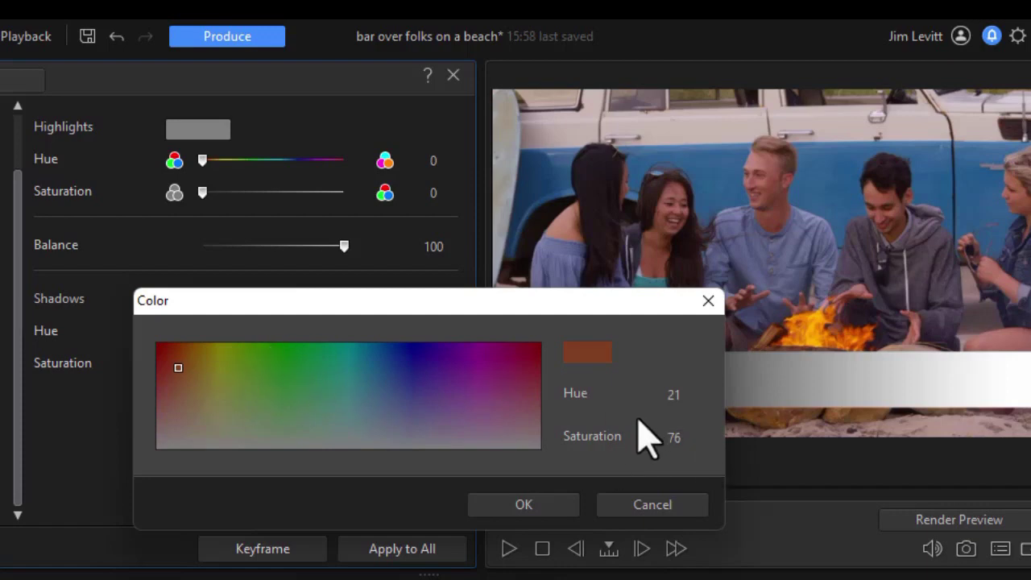
pyautogui.click(536, 510)
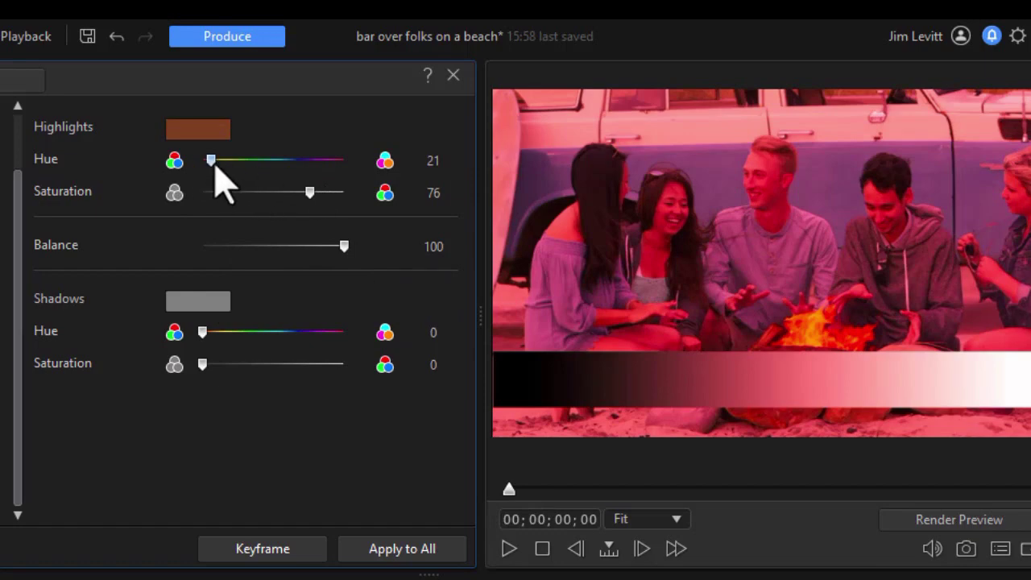
# Shift the highlights hue to 33 and lower highlights saturation from 100 to 56.
pyautogui.moveTo(211, 160)
pyautogui.mouseDown()
pyautogui.moveTo(341, 160)
pyautogui.moveTo(215, 160)
pyautogui.mouseUp()
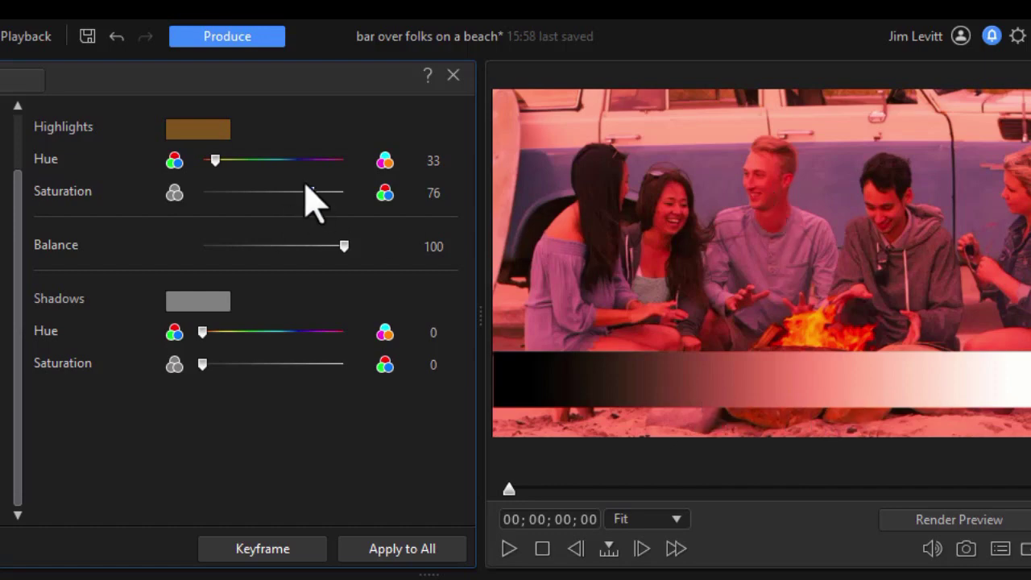
pyautogui.moveTo(311, 192); pyautogui.dragTo(368, 218)
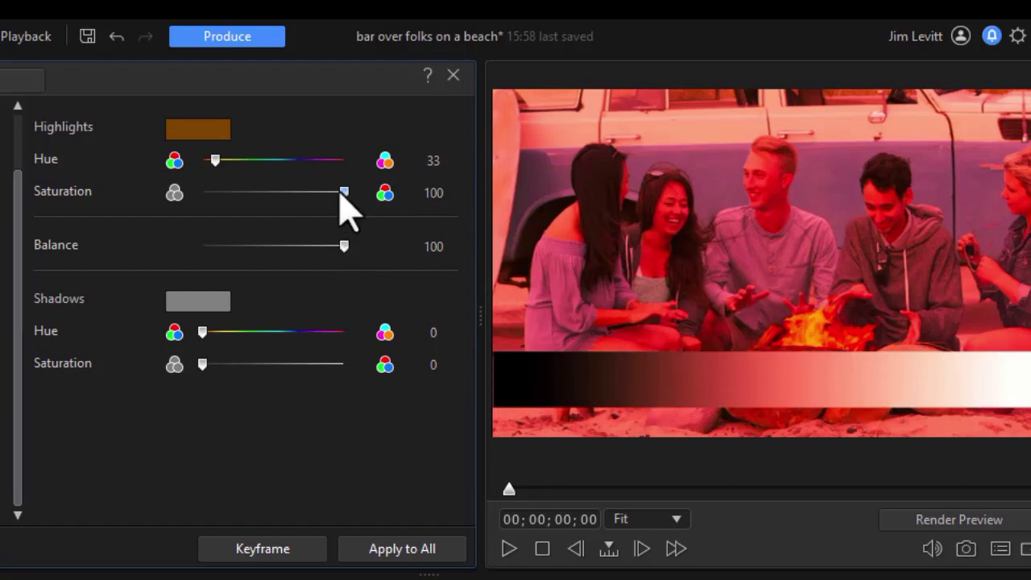
pyautogui.moveTo(341, 193); pyautogui.dragTo(298, 195)
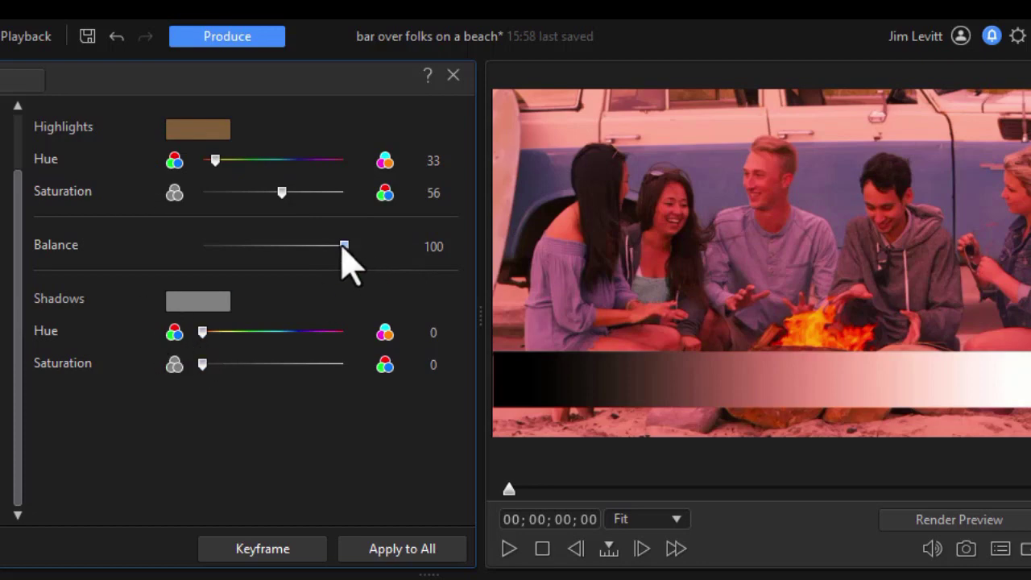
# Push the balance toward shadows and tint the shadows purple (hue 273, saturation 49).
pyautogui.moveTo(339, 246); pyautogui.dragTo(155, 257)
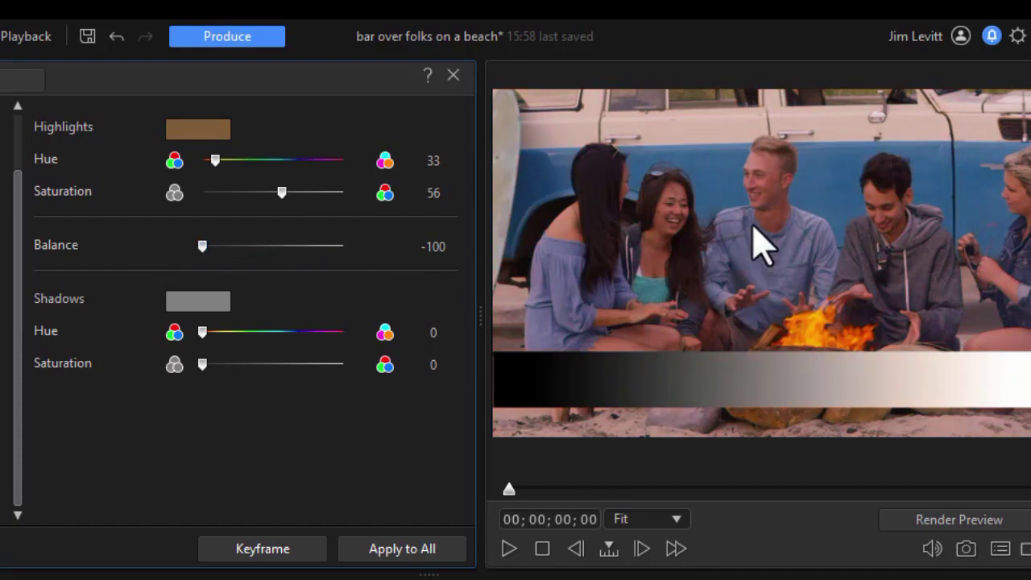
pyautogui.click(182, 303)
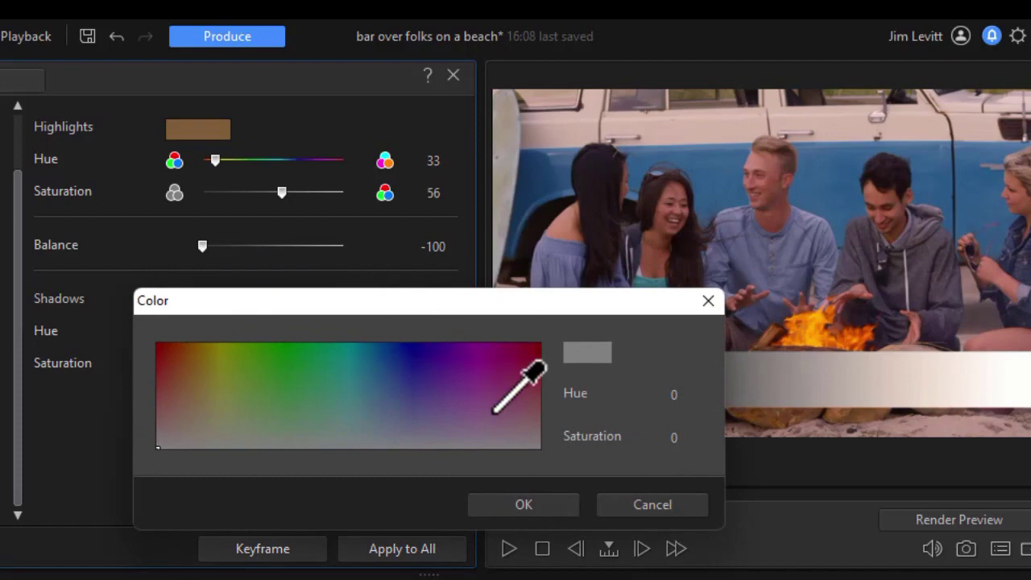
pyautogui.click(448, 397)
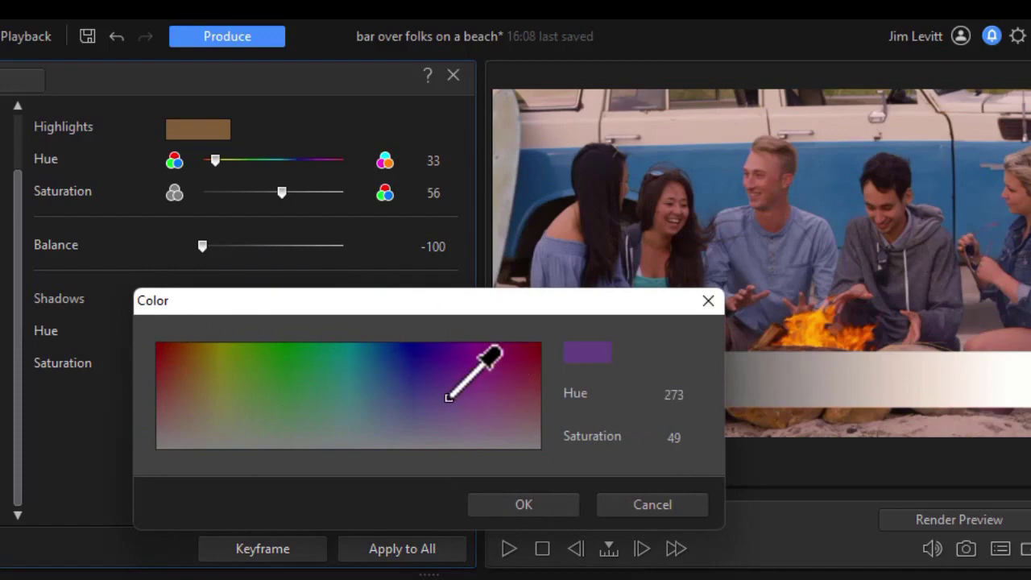
pyautogui.click(523, 505)
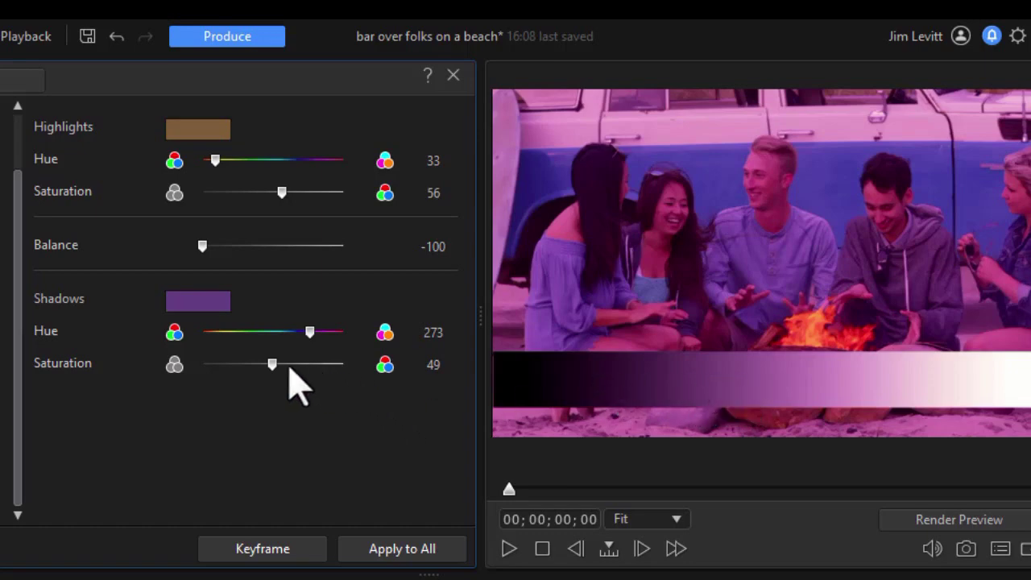
# Set shadows saturation to 60 and the split-tone balance to -38.
pyautogui.moveTo(274, 364); pyautogui.dragTo(417, 373)
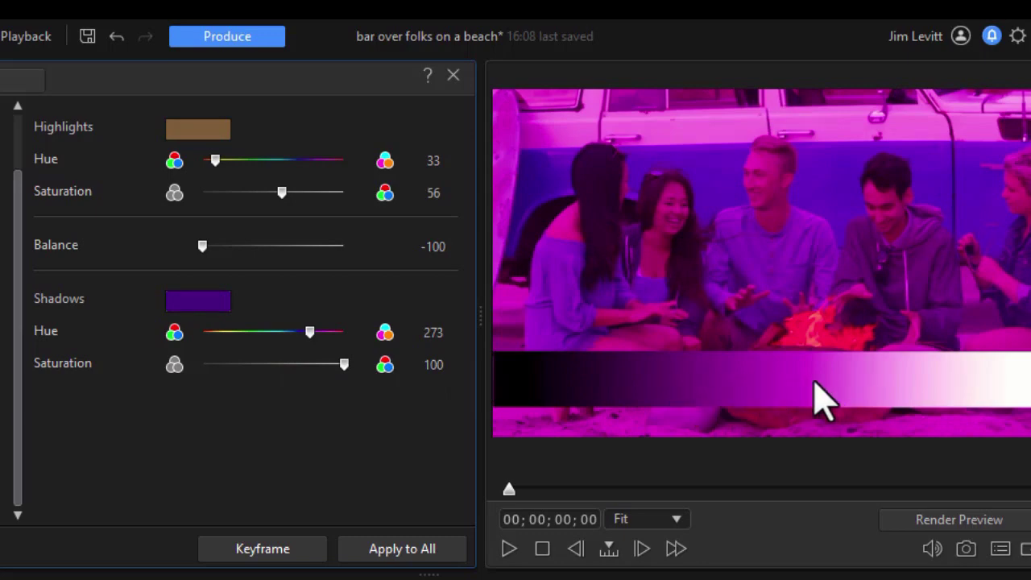
pyautogui.moveTo(344, 364); pyautogui.dragTo(288, 372)
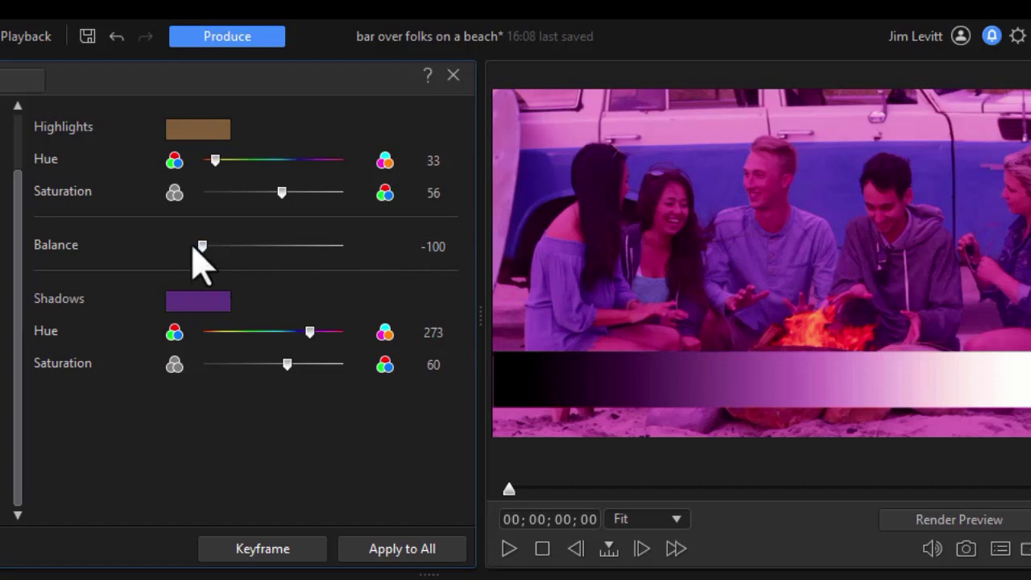
pyautogui.moveTo(203, 247); pyautogui.dragTo(314, 263)
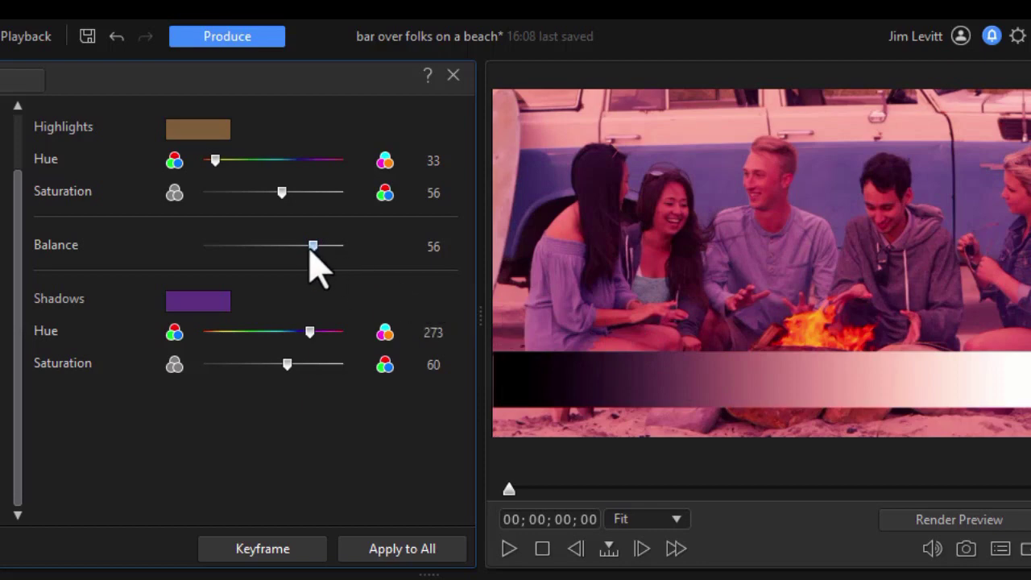
pyautogui.moveTo(314, 247); pyautogui.dragTo(248, 247)
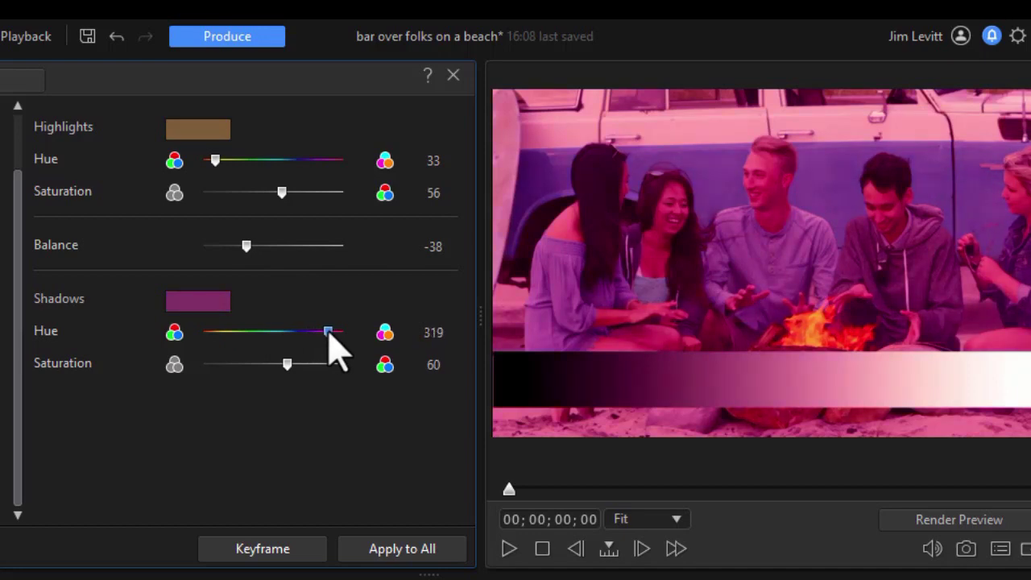
# Set the shadows hue to 297 and the highlights hue to 76.
pyautogui.moveTo(330, 351); pyautogui.dragTo(327, 349)
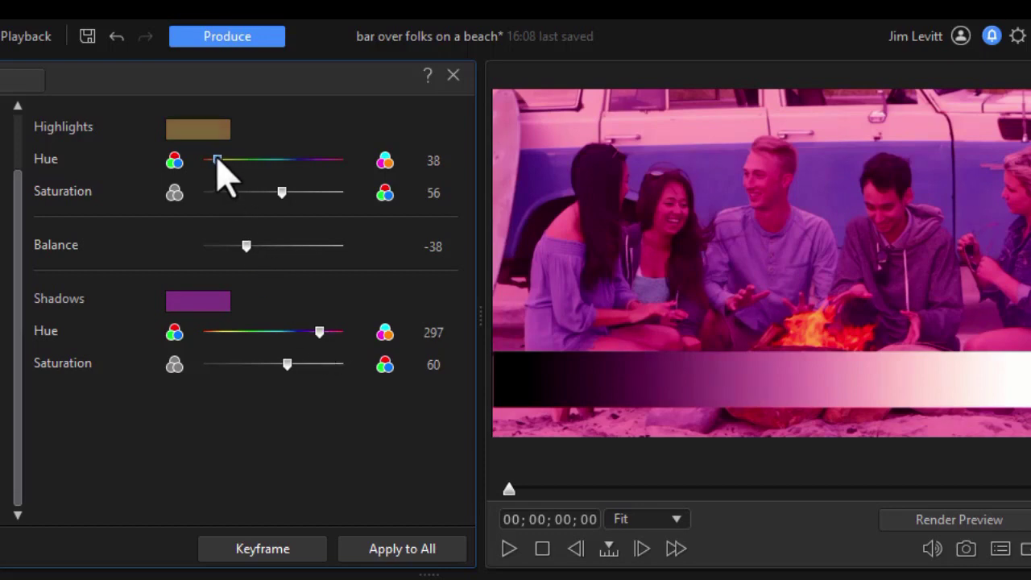
pyautogui.moveTo(218, 160); pyautogui.dragTo(227, 160)
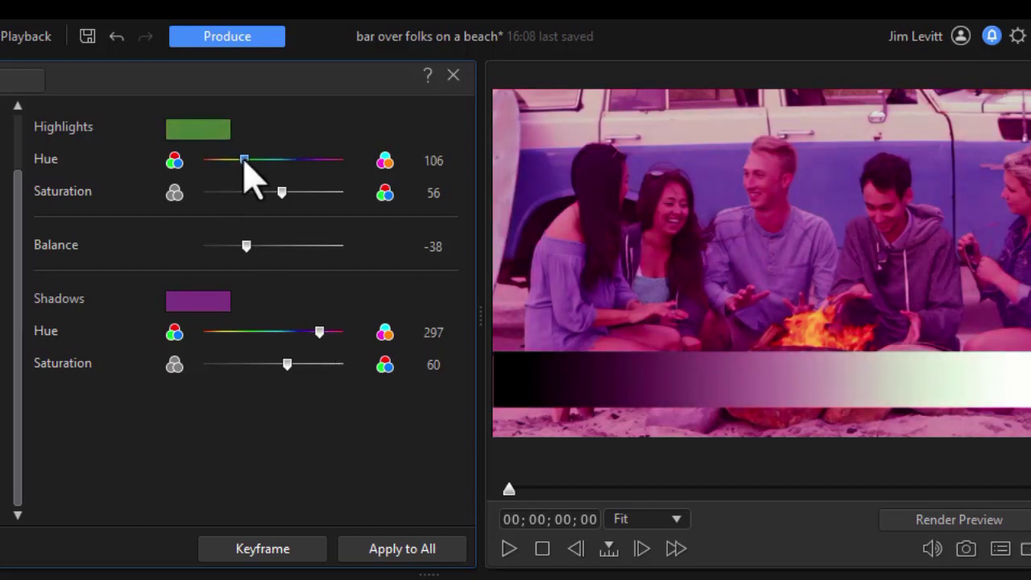
pyautogui.moveTo(233, 160); pyautogui.dragTo(232, 161)
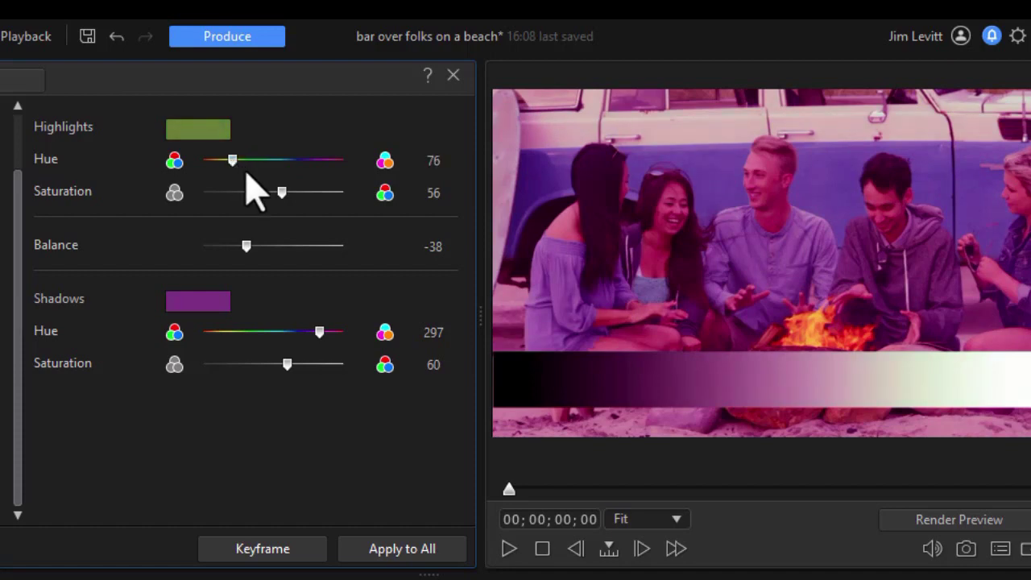
pyautogui.click(284, 544)
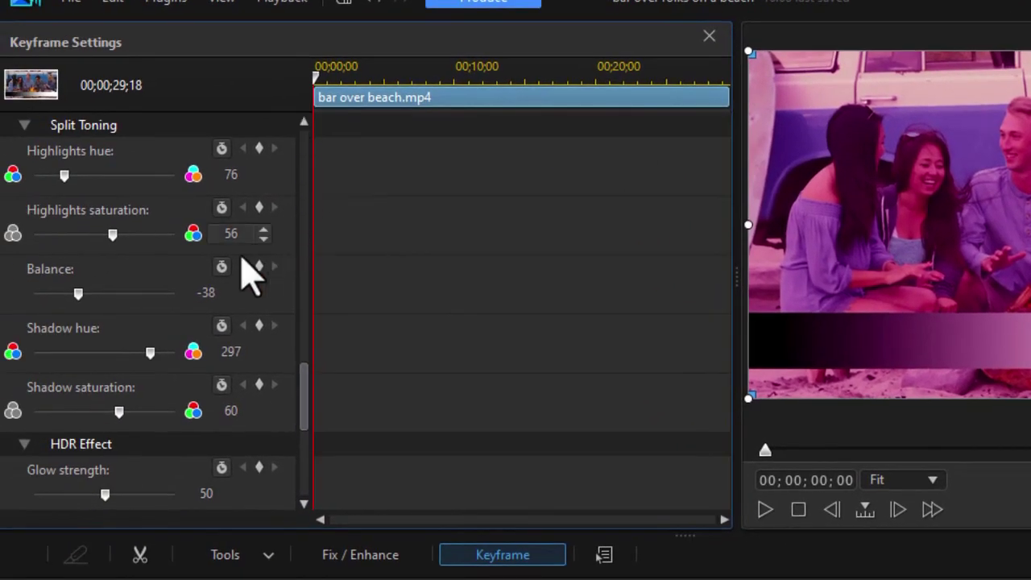
# Set both saturations to 0 at the clip start and add saturation keyframes near 7 seconds.
pyautogui.moveTo(113, 233); pyautogui.dragTo(34, 235)
pyautogui.moveTo(119, 410); pyautogui.dragTo(34, 411)
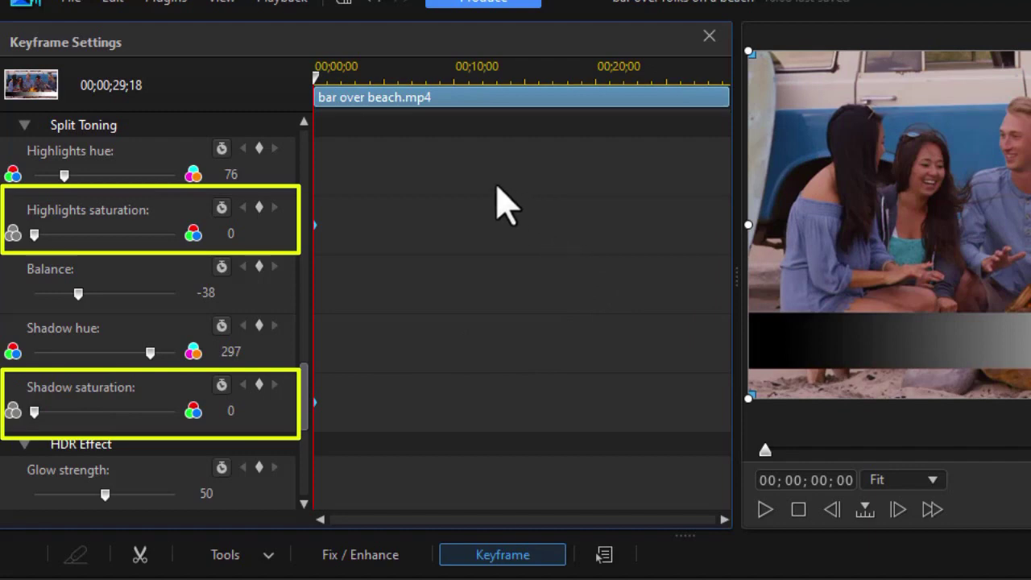
pyautogui.moveTo(317, 87); pyautogui.dragTo(413, 100)
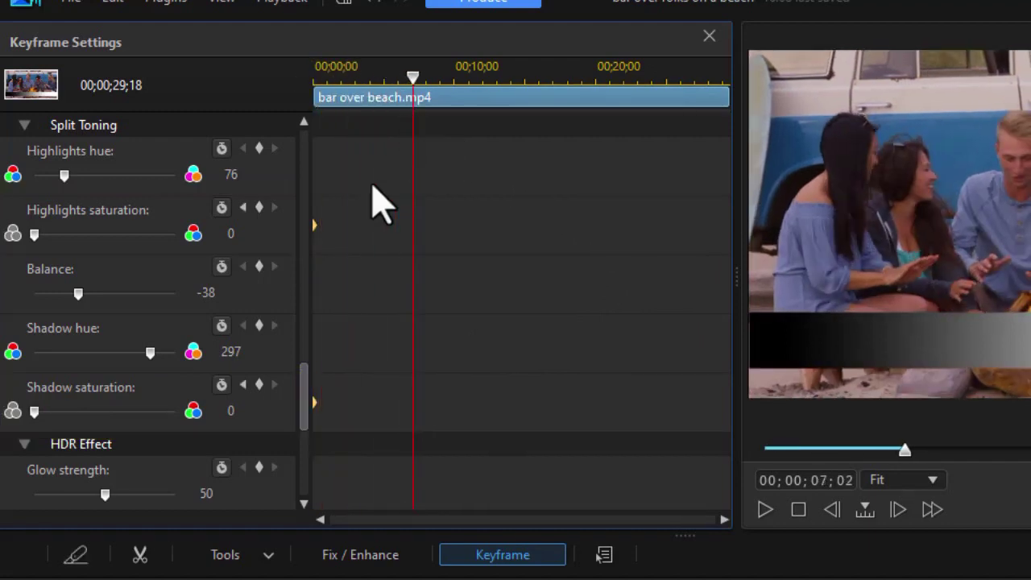
pyautogui.click(259, 208)
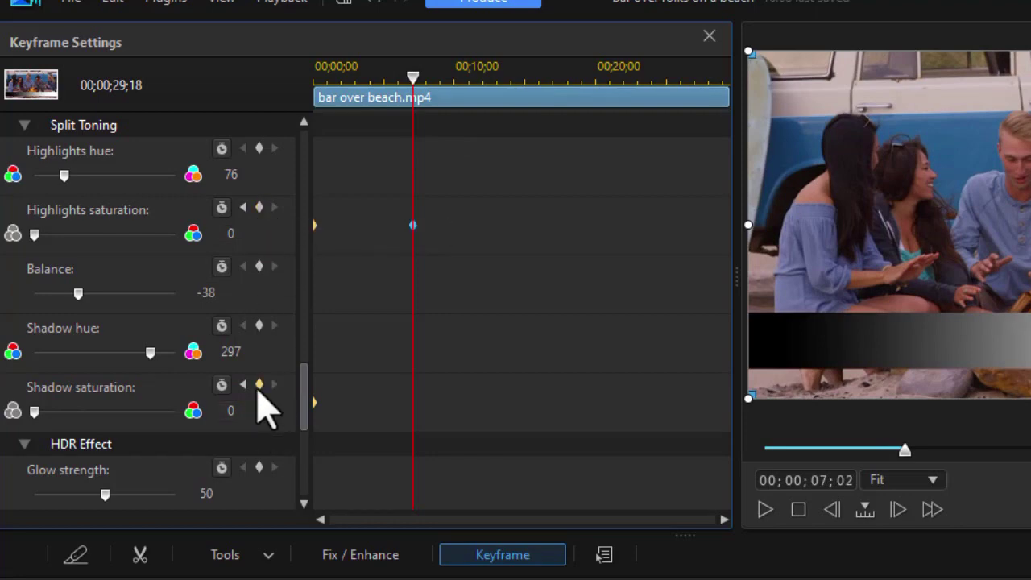
pyautogui.click(260, 386)
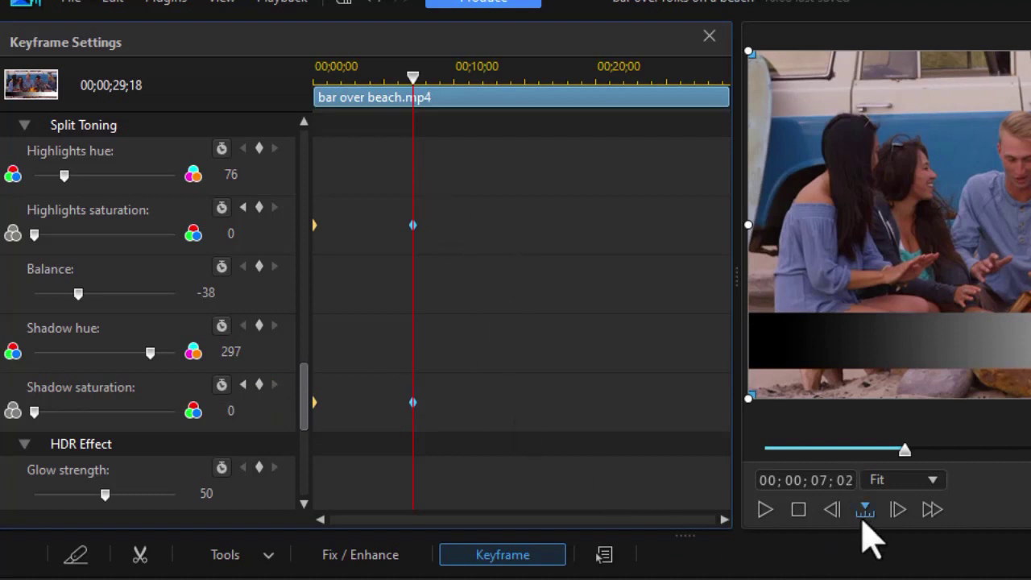
# At 00;00;07;03, raise highlights saturation to 46 and shadows saturation to 34.
pyautogui.click(898, 509)
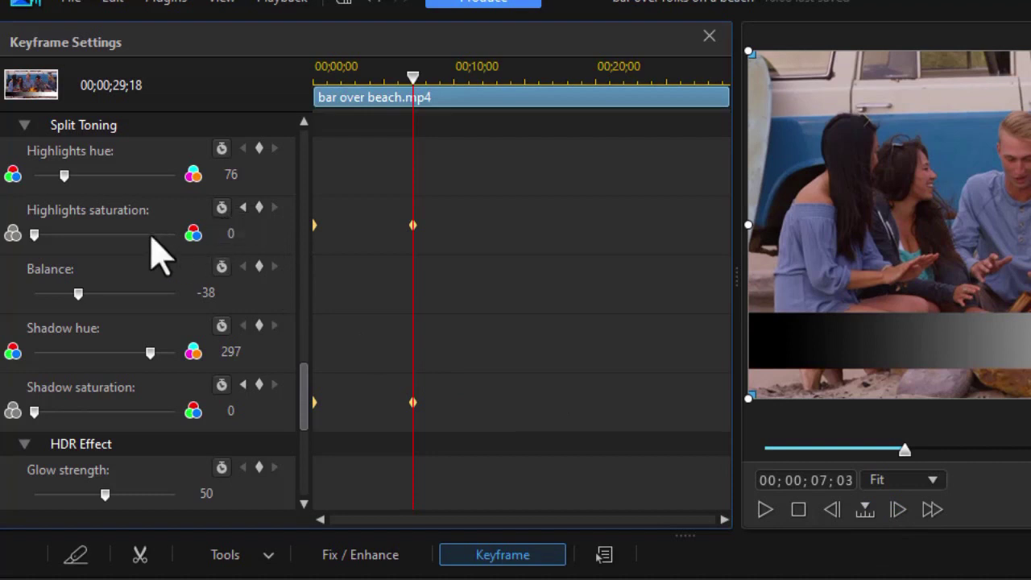
pyautogui.moveTo(37, 236); pyautogui.dragTo(110, 243)
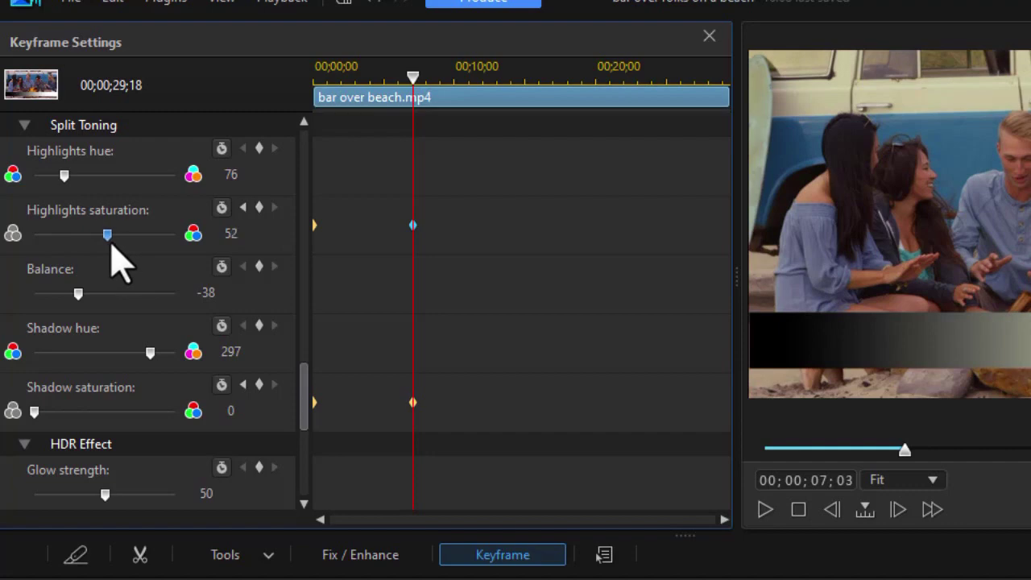
pyautogui.moveTo(102, 244); pyautogui.dragTo(101, 243)
pyautogui.click(999, 307)
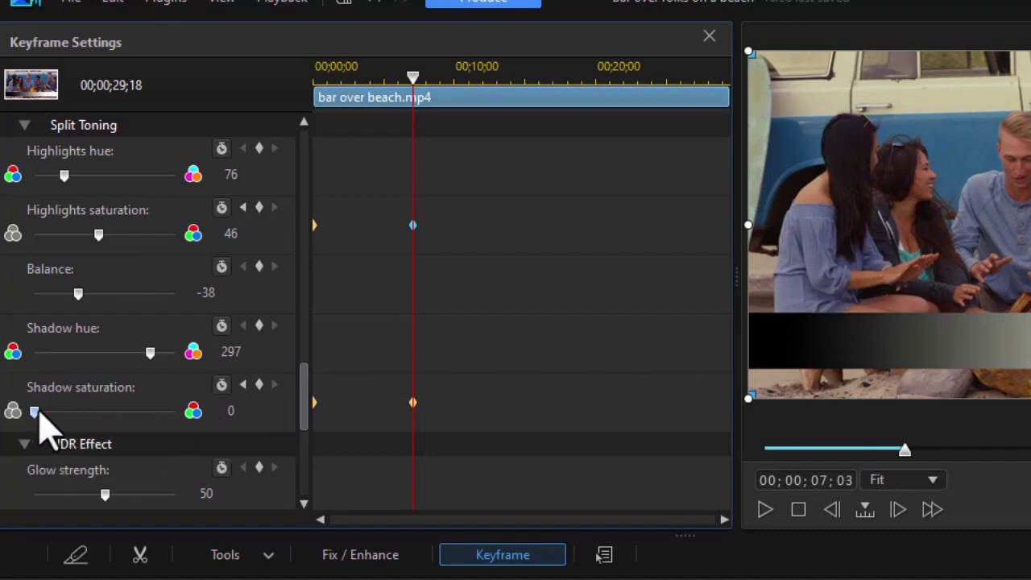
pyautogui.moveTo(37, 412); pyautogui.dragTo(90, 413)
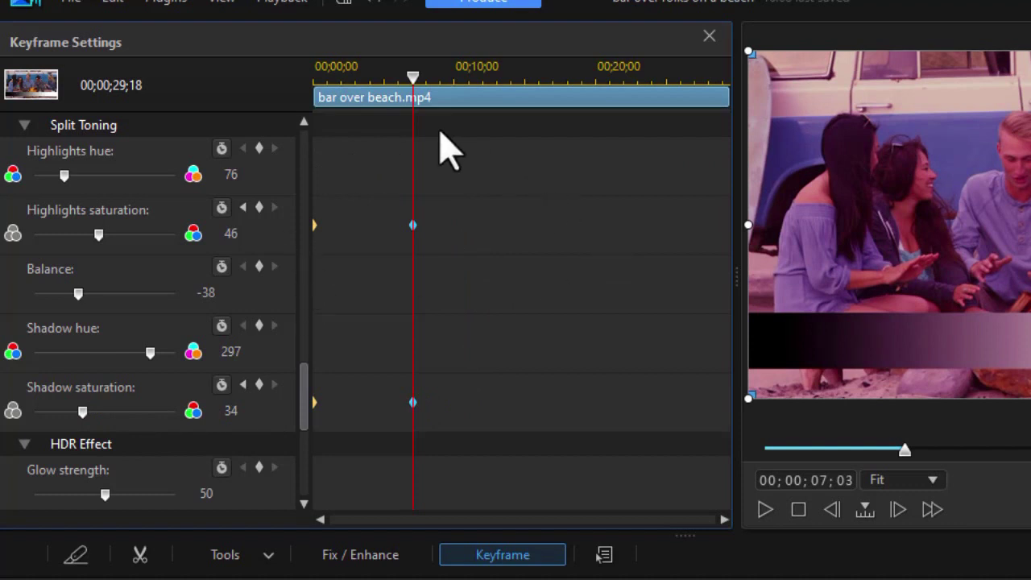
pyautogui.click(708, 38)
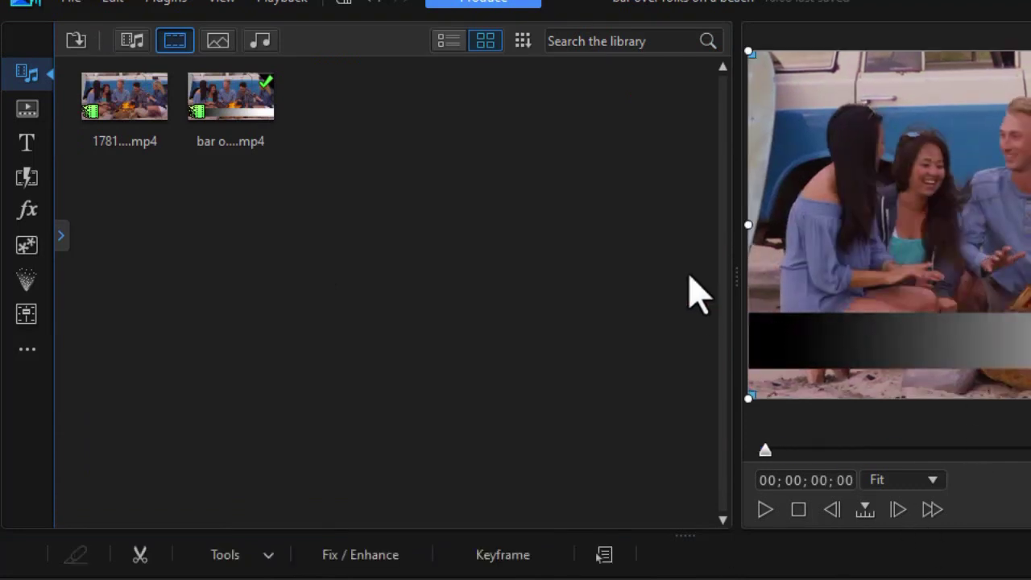
# Drag the splitter left to enlarge the preview window for playback.
pyautogui.moveTo(731, 286); pyautogui.dragTo(525, 564)
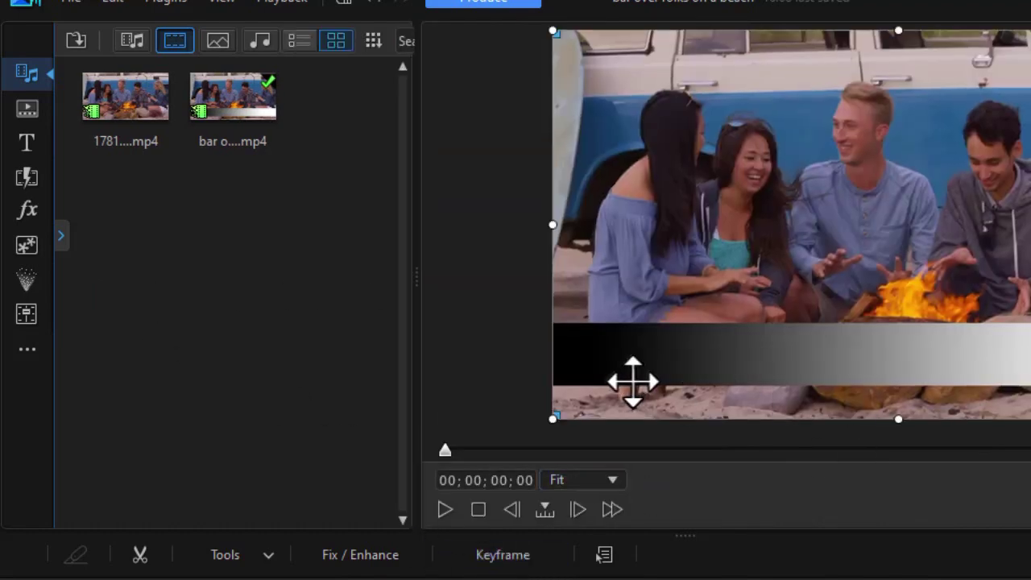